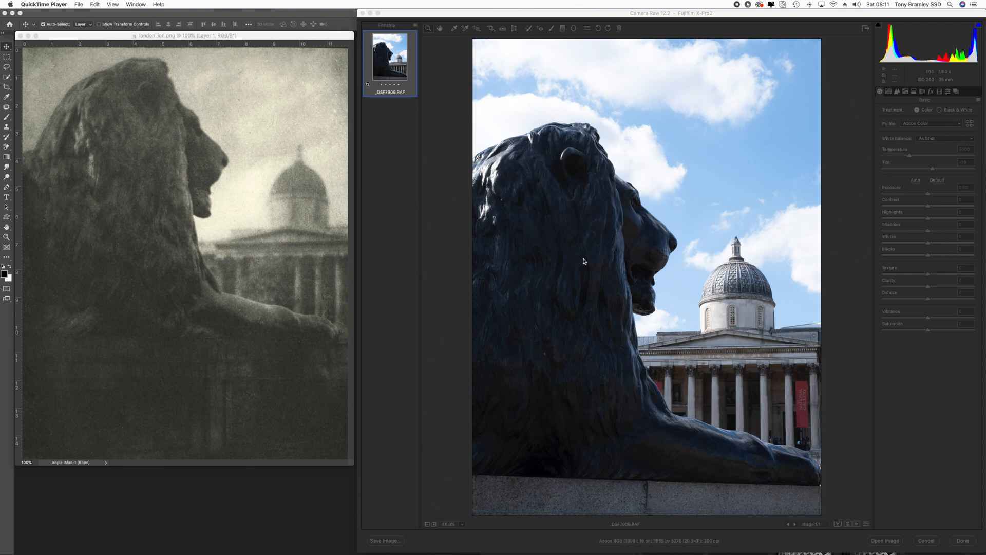
Try several favourite presets on the lion photo and settle on Pictorialism ACR LR
left_click_drag(584, 261, 668, 229)
left_click(948, 92)
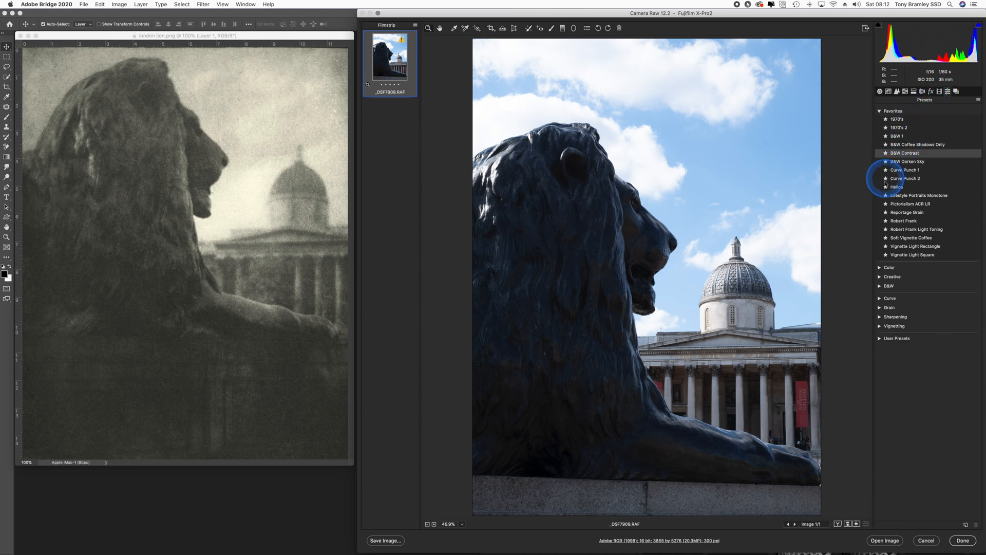
left_click(898, 205)
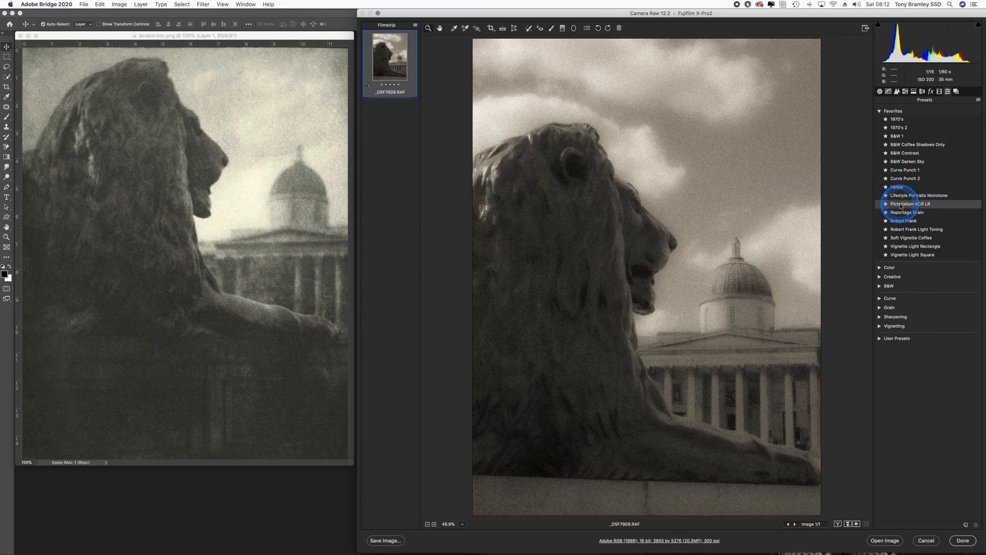
left_click(901, 213)
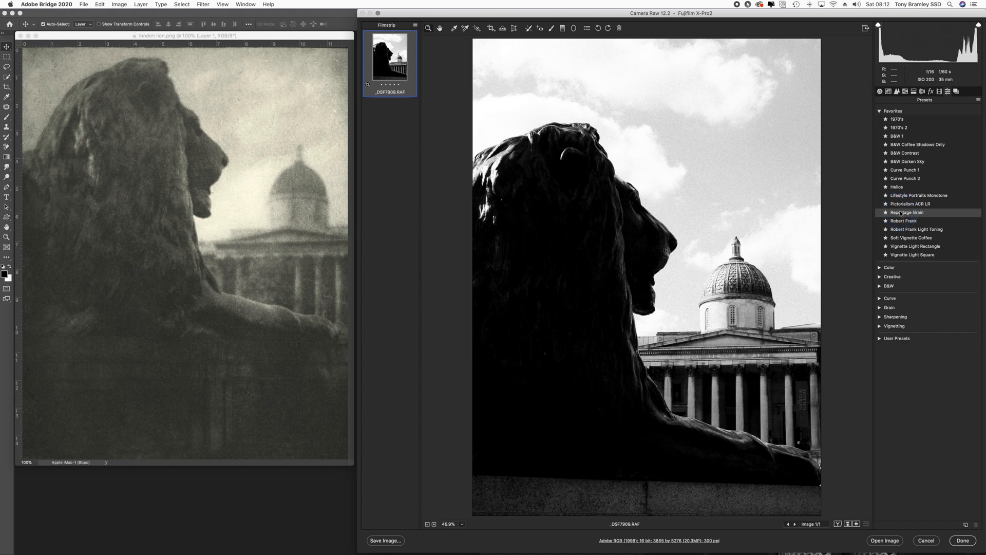
left_click(900, 230)
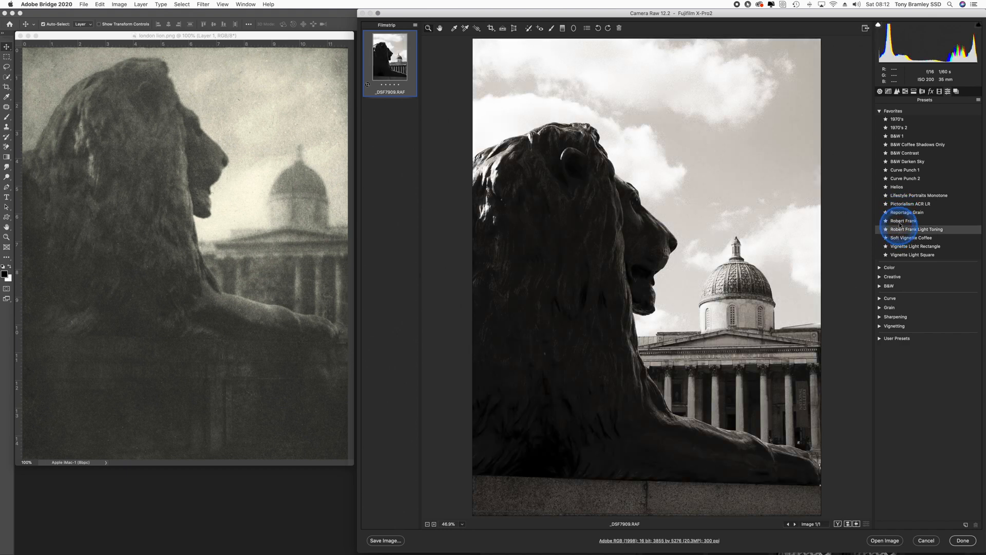
left_click(900, 221)
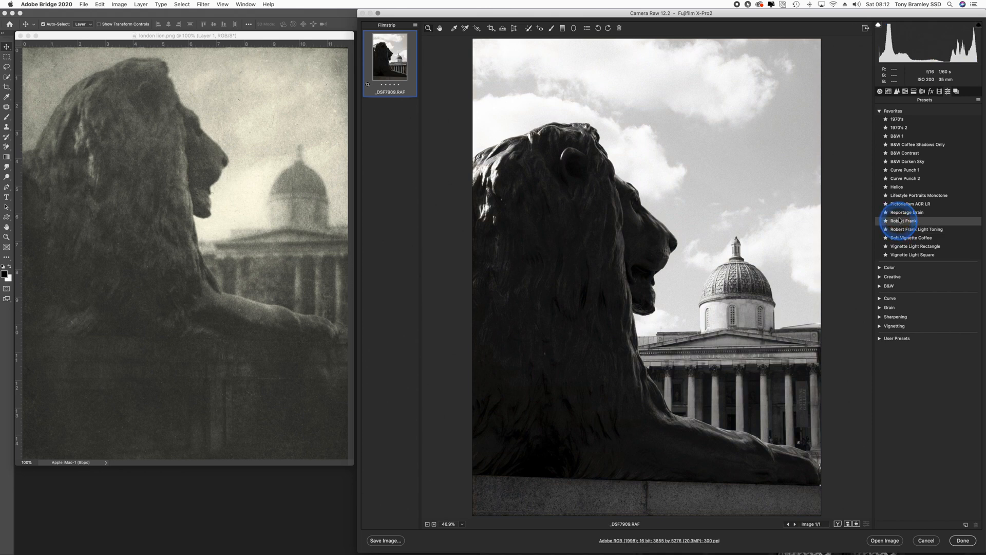
left_click(900, 214)
left_click(900, 221)
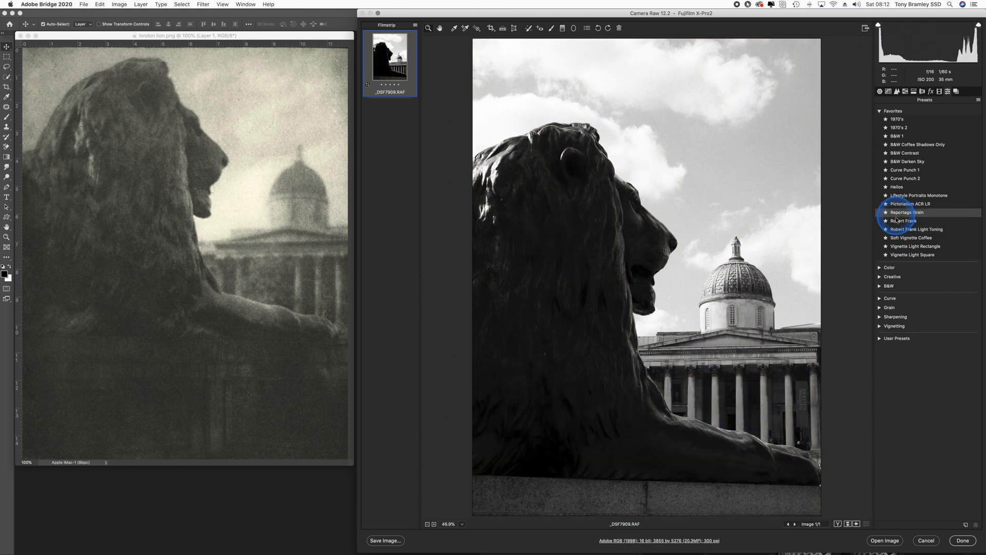
left_click(901, 205)
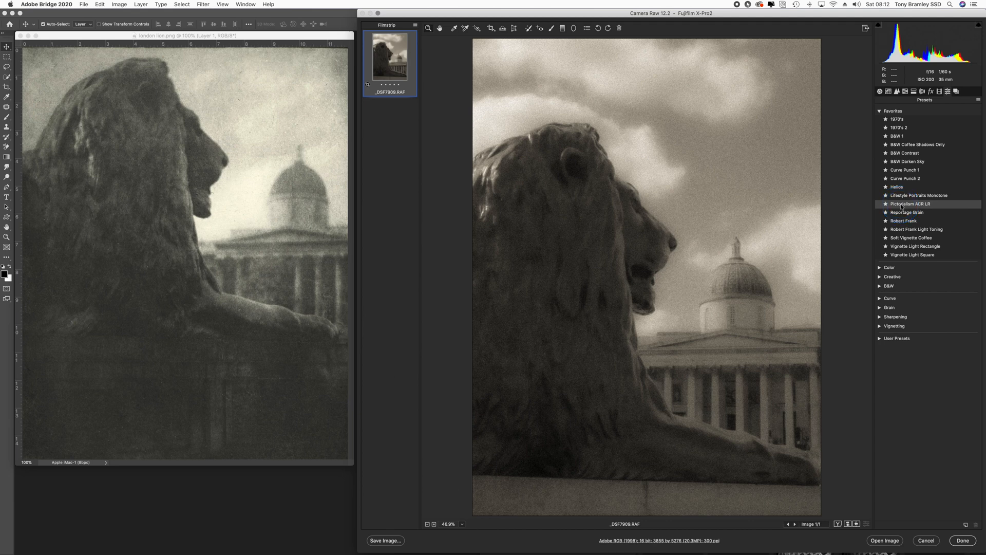
left_click(902, 205)
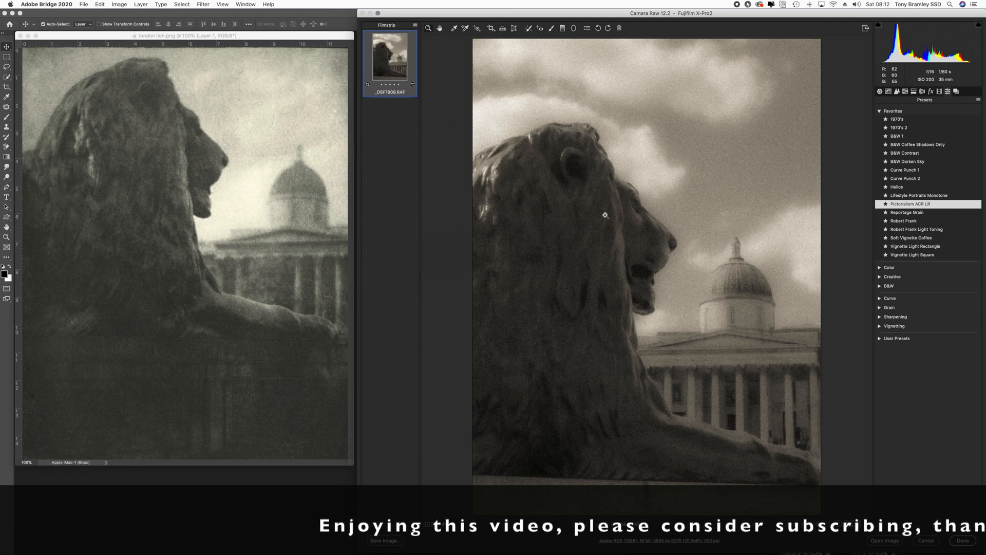
Examine the applied preset's settings in the Basic, Tone Curve, Detail, Split Toning and Effects panels
left_click(786, 104)
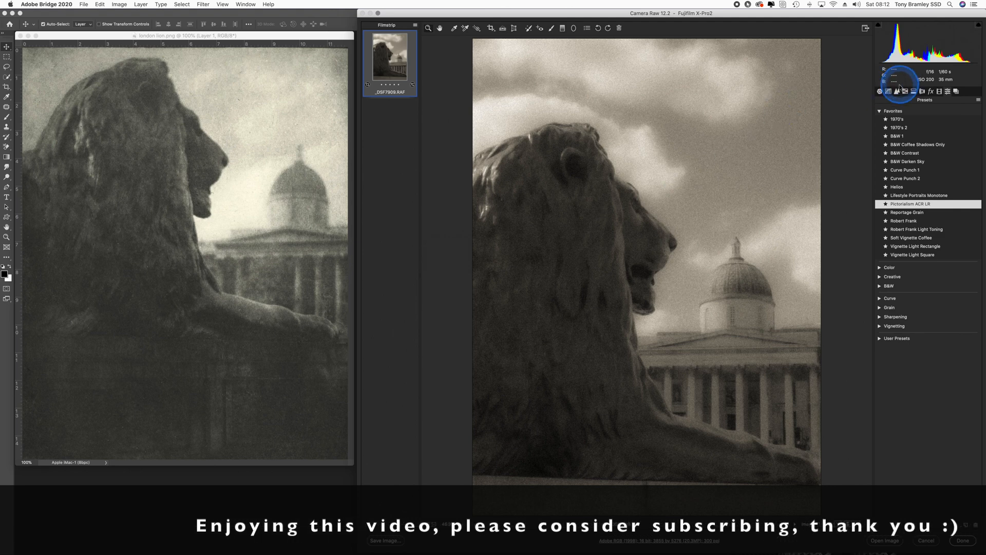
left_click(879, 92)
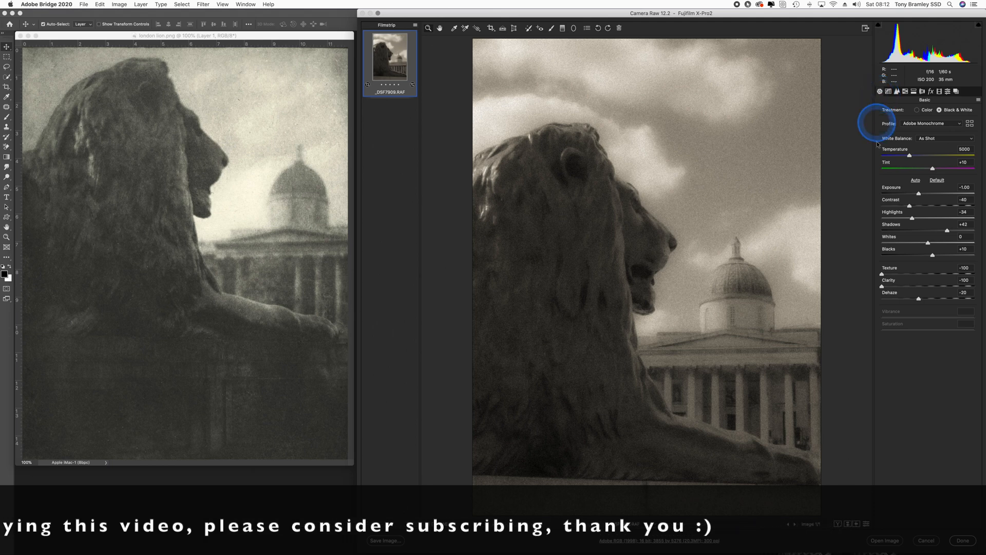
left_click(909, 206)
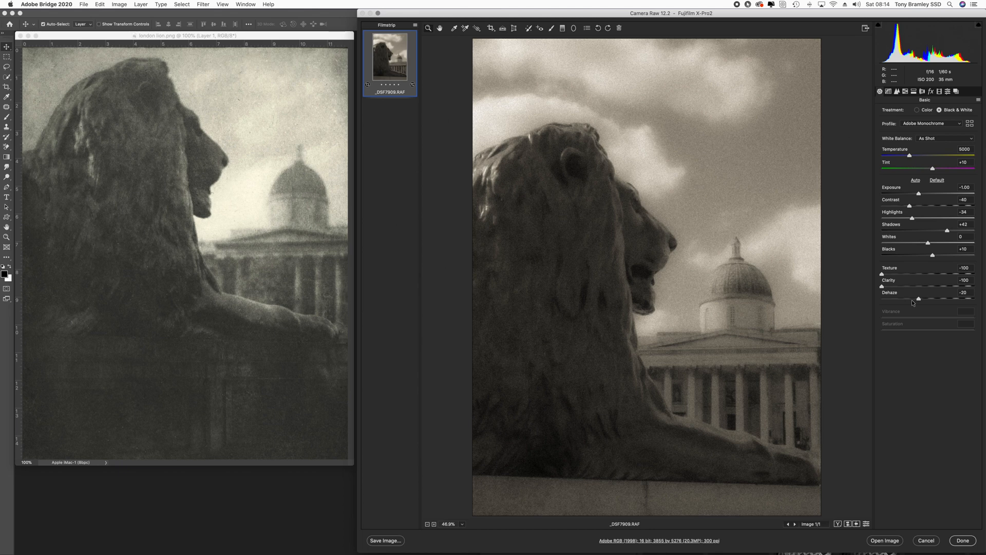
left_click(888, 92)
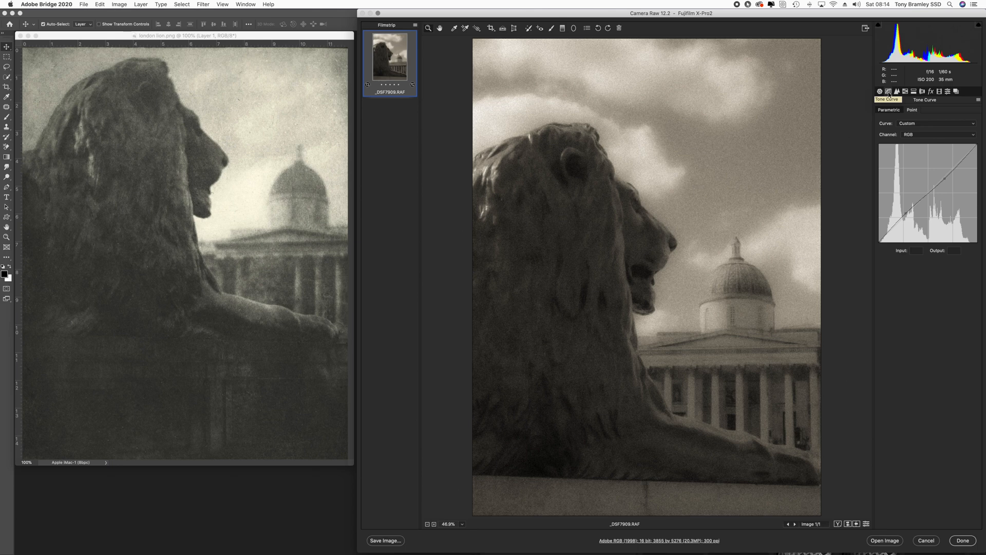
left_click(898, 92)
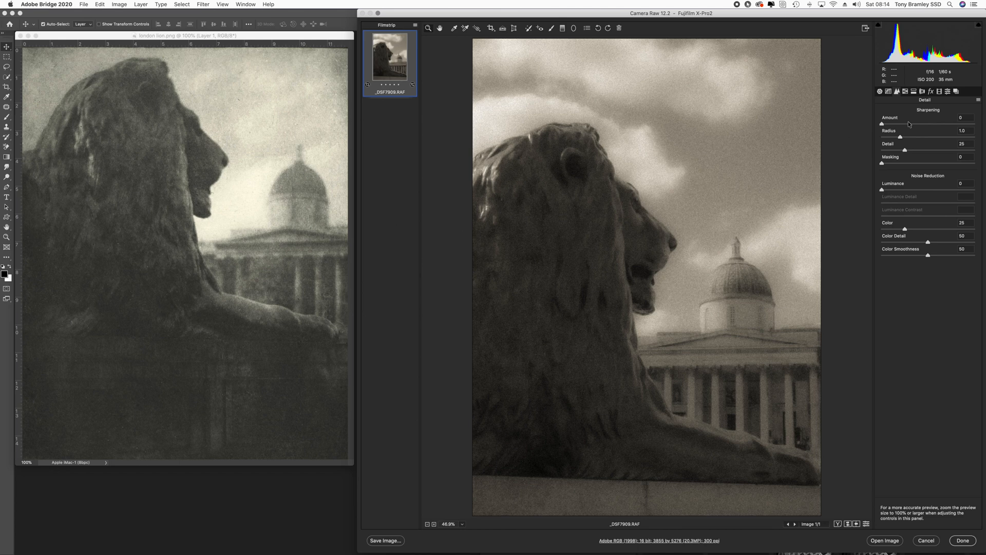
left_click(913, 92)
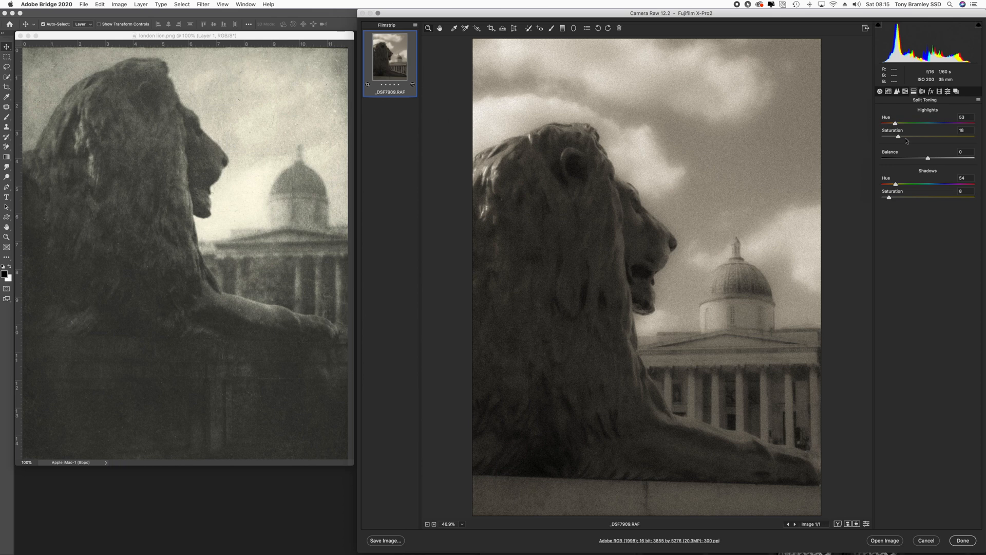
left_click(931, 92)
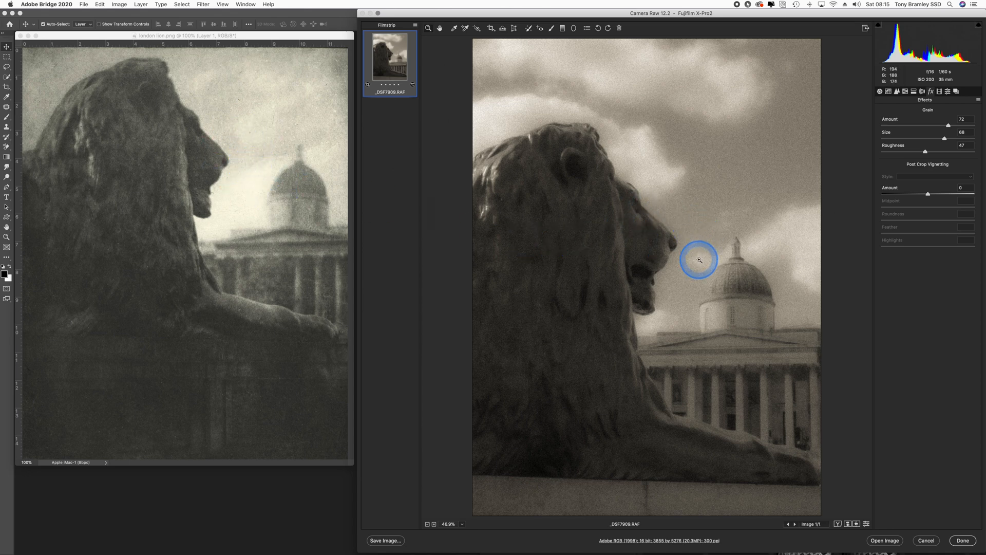
left_click(948, 92)
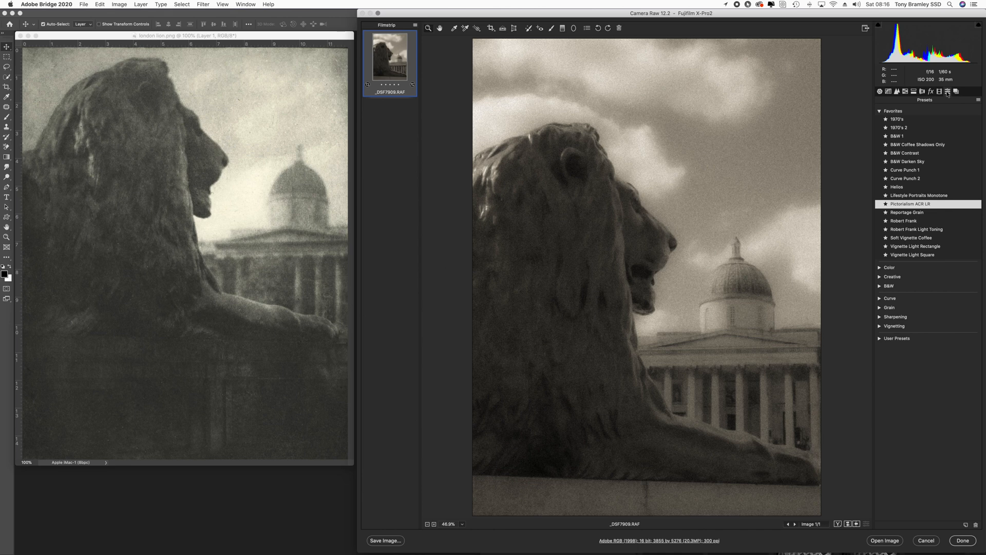
left_click(880, 91)
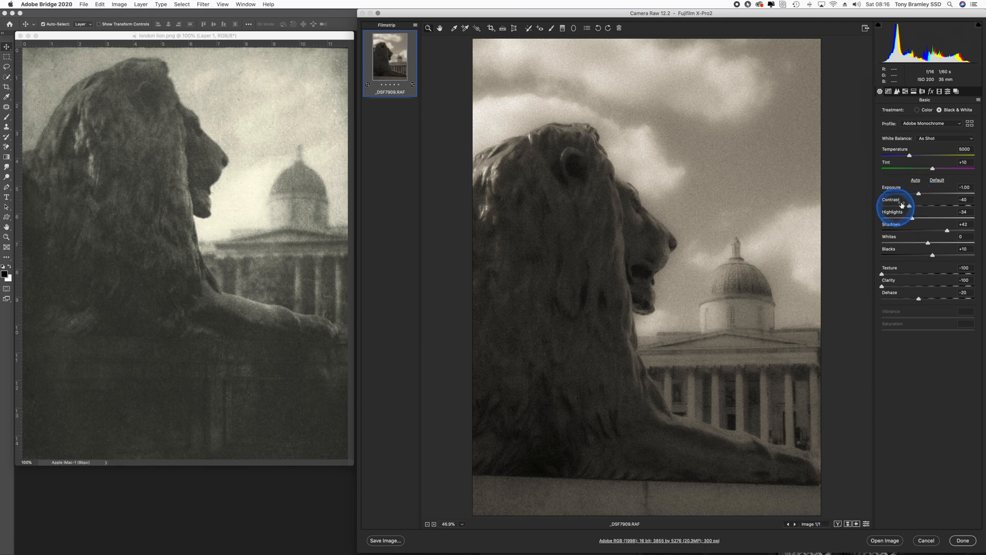
left_click(946, 93)
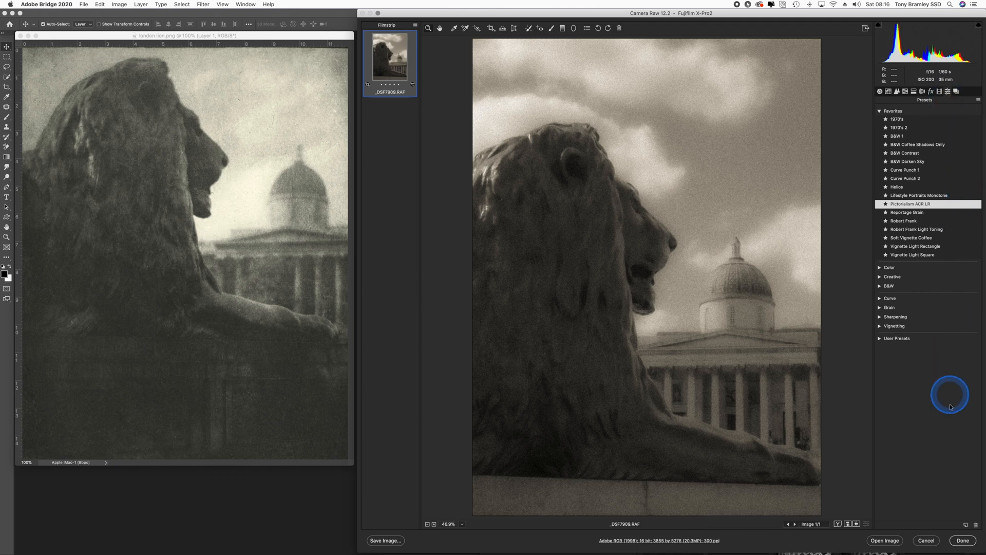
Create a new preset from the current settings, keeping the default name and all settings checked
left_click(966, 526)
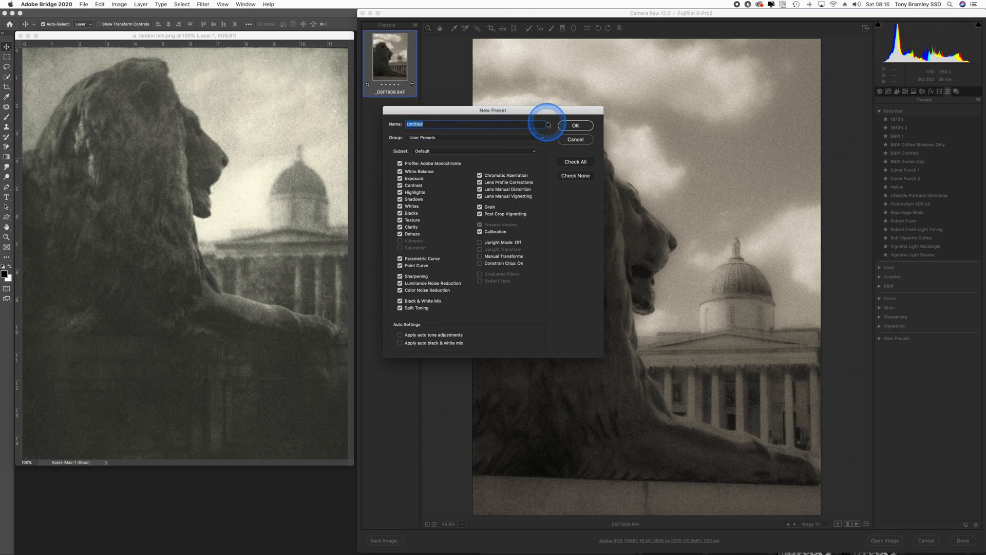
left_click(575, 126)
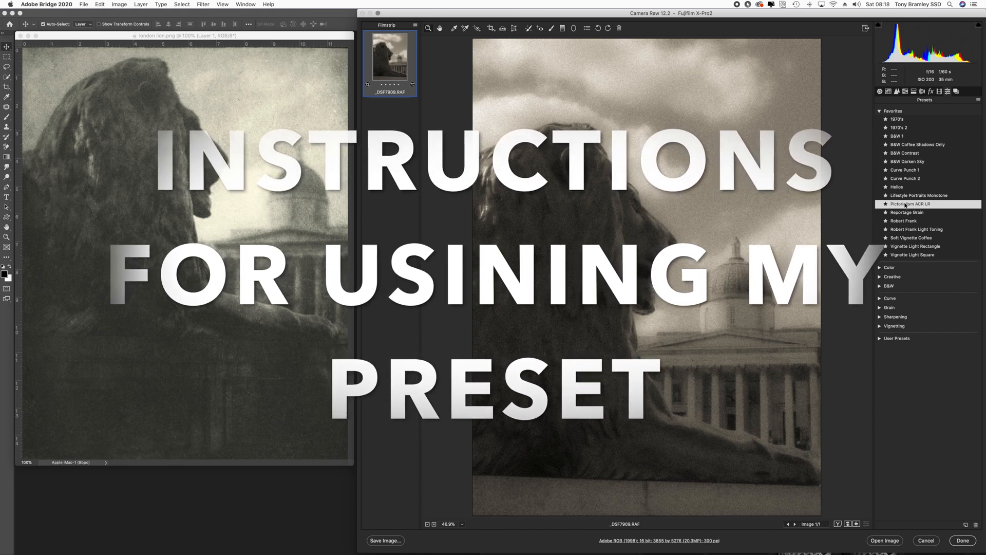
Load the Pictorialism Coburn.xmp settings file from the Pictorialism folder inside YouTube Movies
left_click(979, 99)
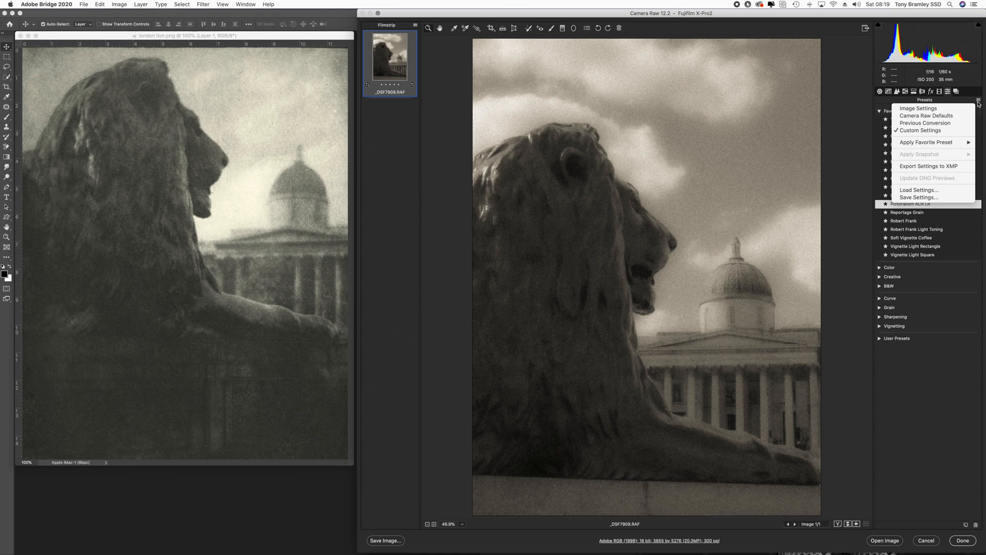
left_click(919, 190)
left_click(339, 65)
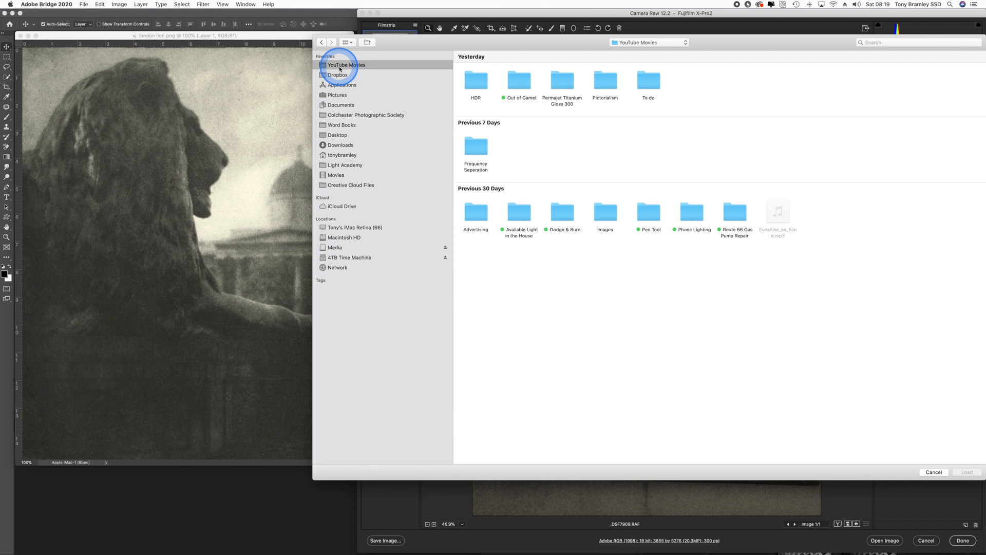
double_click(620, 83)
left_click(864, 81)
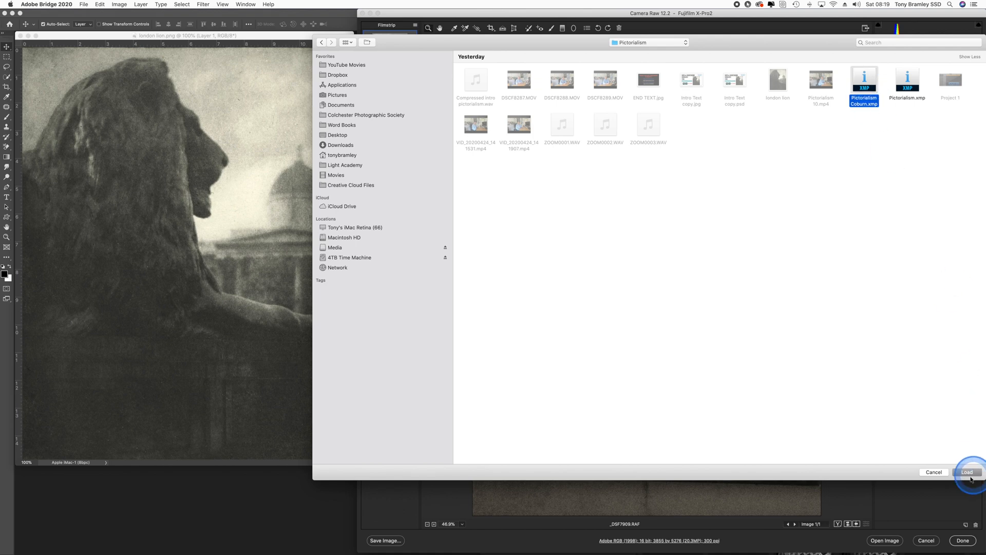
left_click(974, 475)
Expand User Presets and apply the Pictorialism Coburn preset
left_click(879, 339)
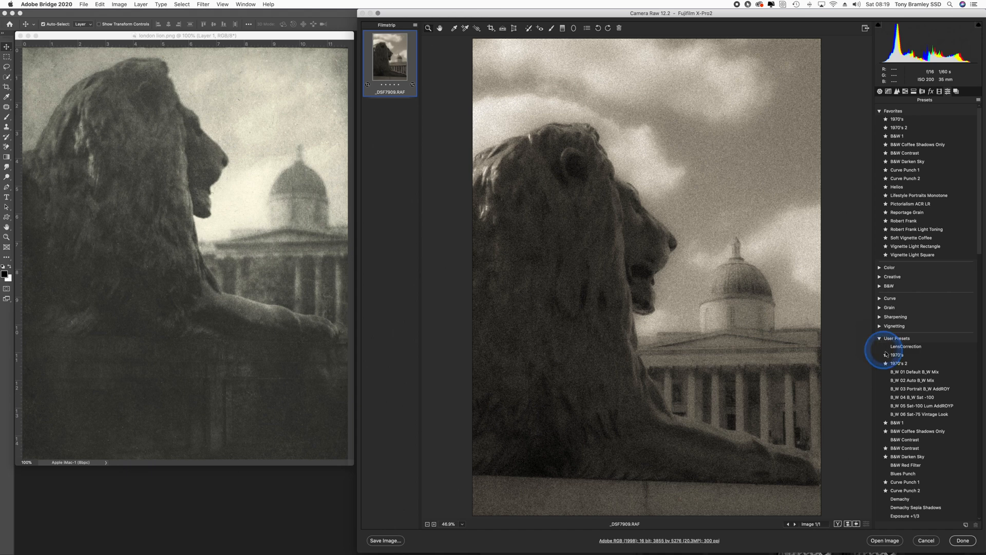
scroll(926, 393, "down", 4)
scroll(925, 392, "down", 14)
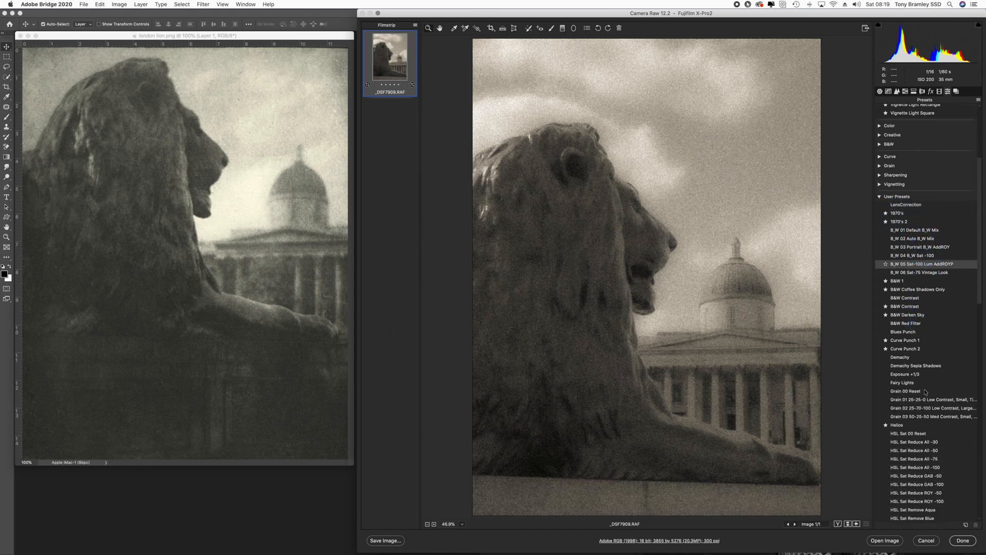
scroll(925, 392, "down", 7)
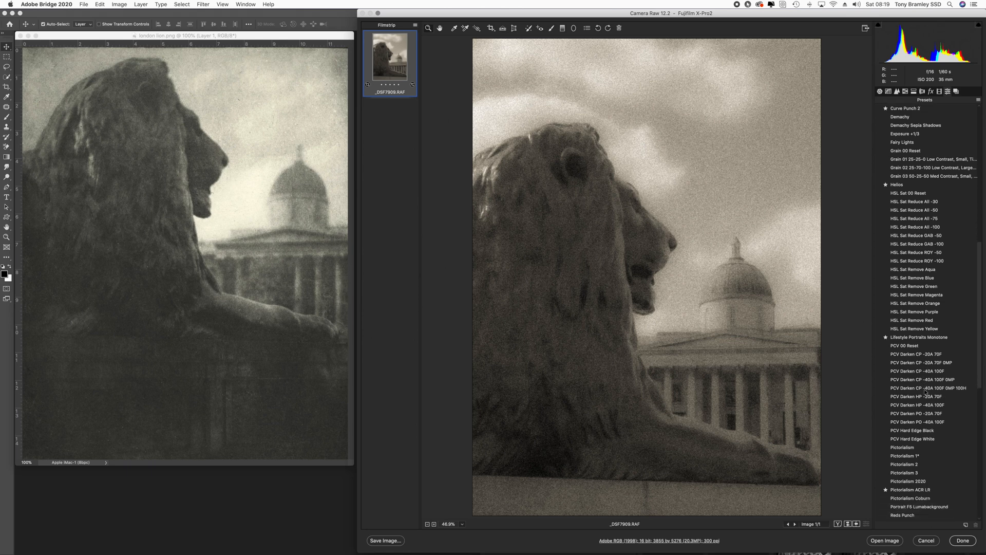
left_click(896, 376)
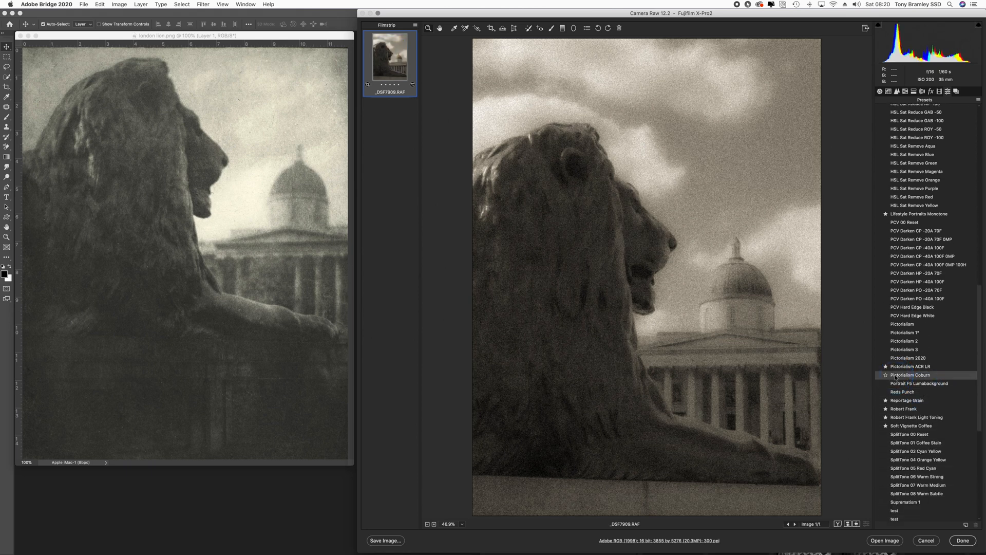